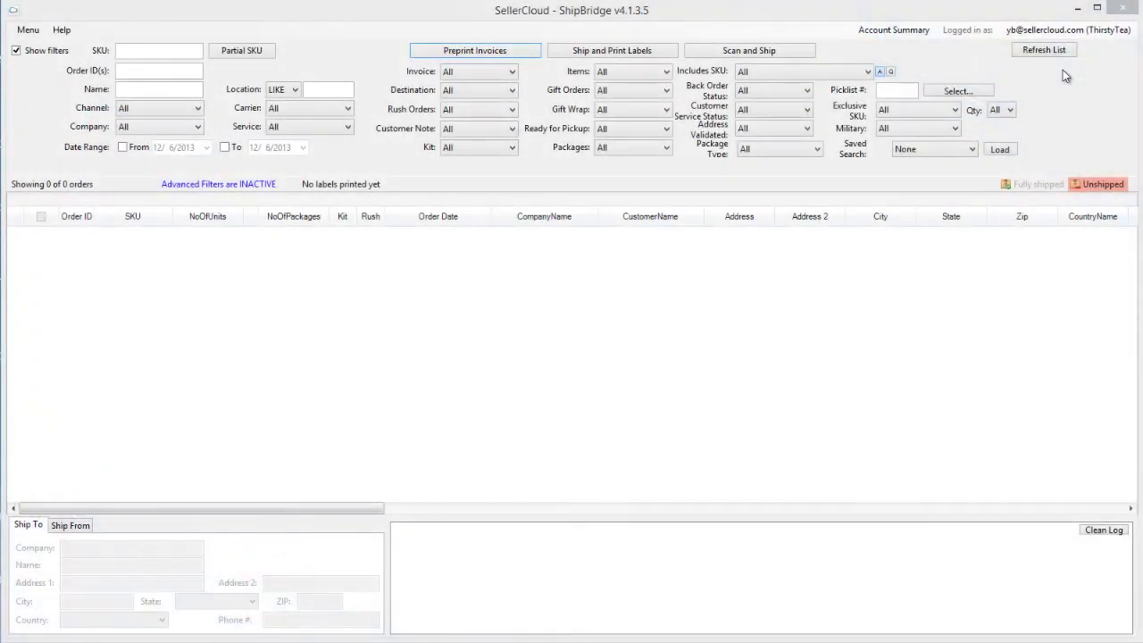
Load the orders for the entered IDs and scroll the grid right to the carrier columns
click(1065, 50)
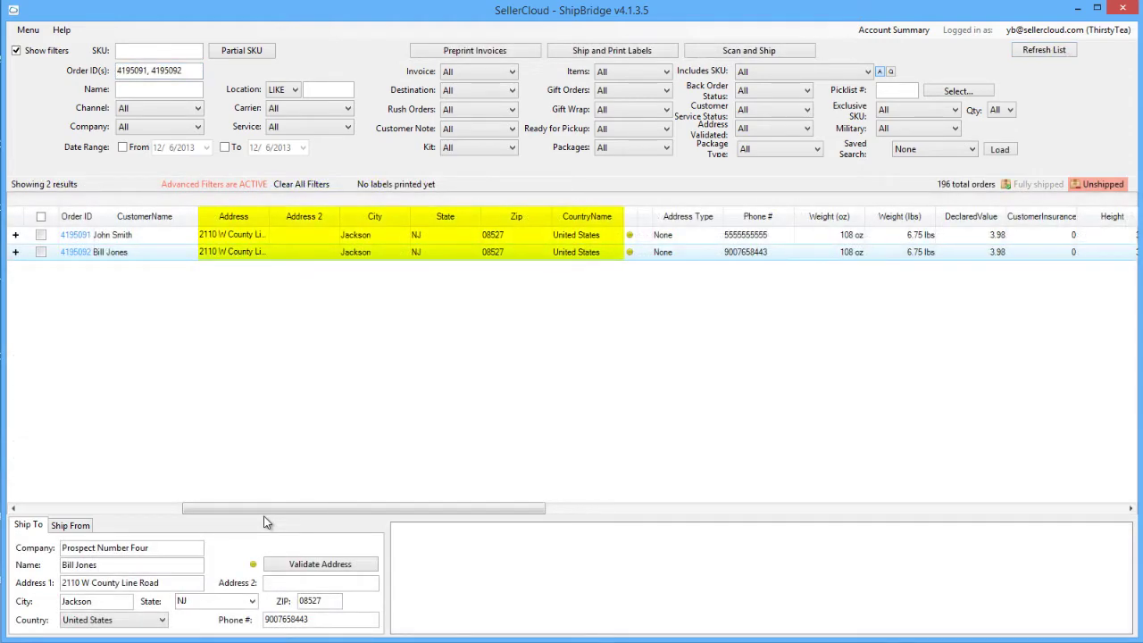
drag(266, 509, 402, 511)
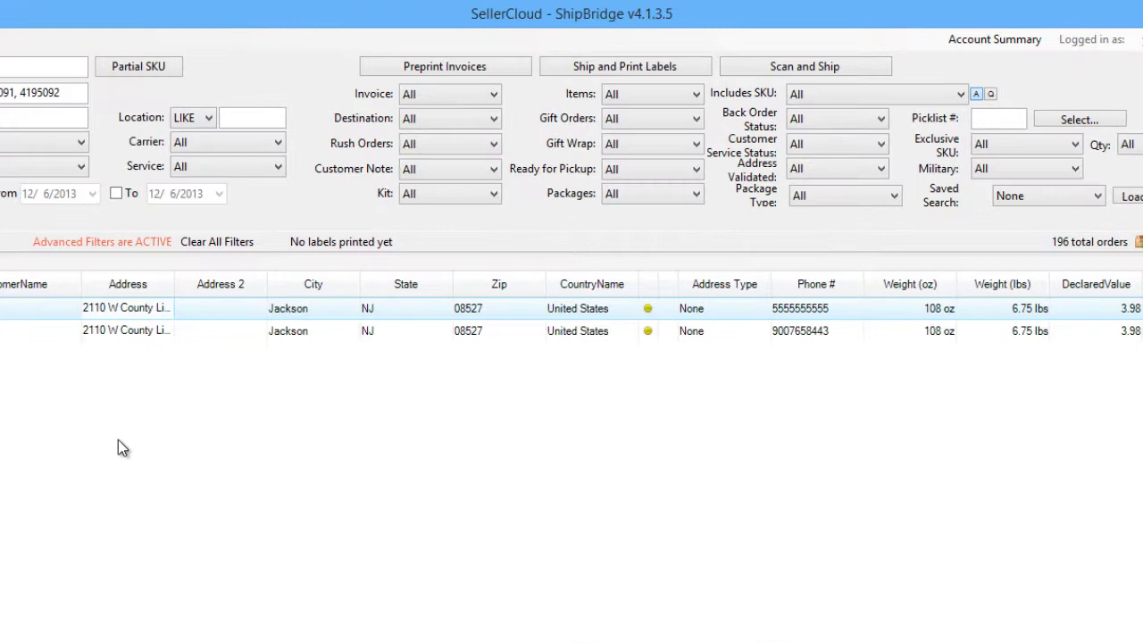
Change the first order's city to Newark
click(321, 308)
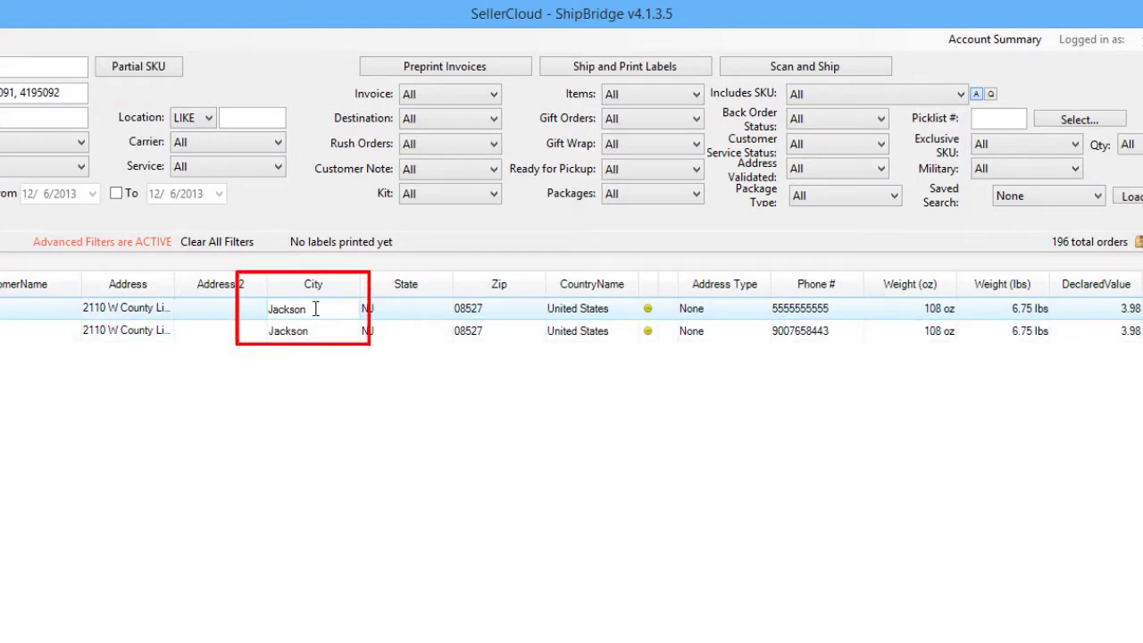
drag(317, 309, 243, 326)
text(Newark)
Set carrier to USPS Priority and packaging to Medium Flat Rate Box, then retype the recipient name
scroll(656, 399, right, 10)
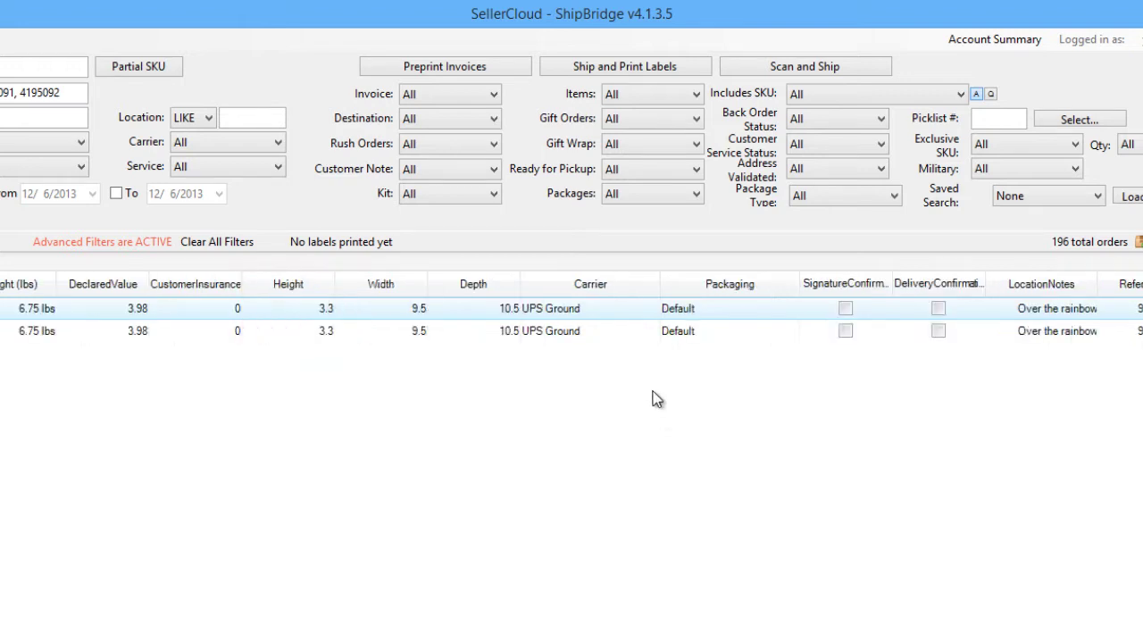
click(636, 312)
click(650, 308)
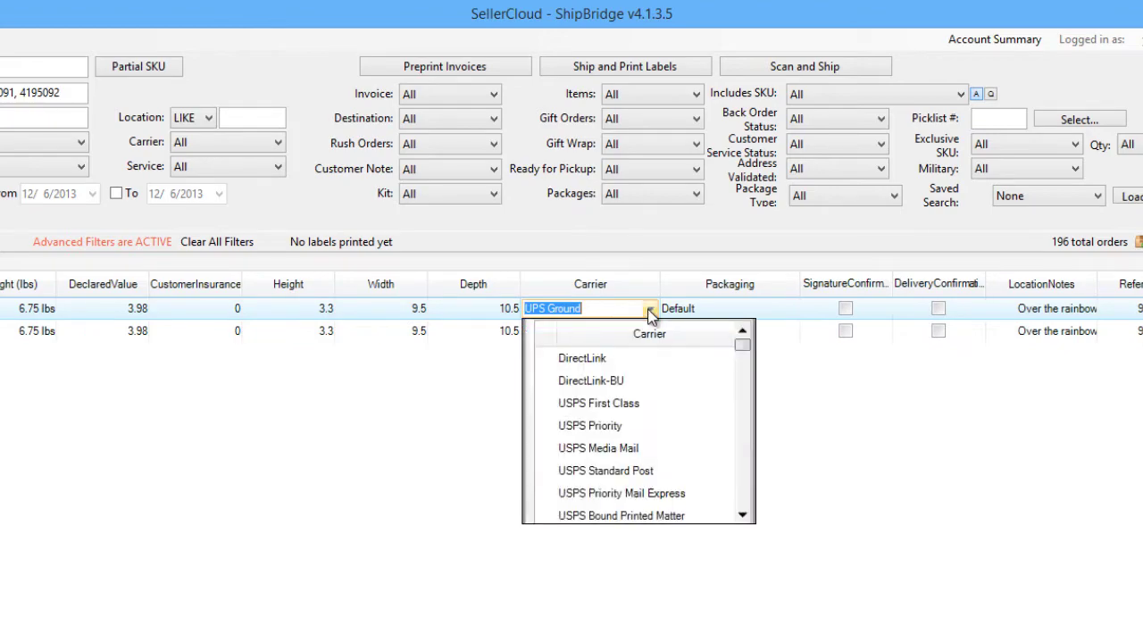
click(590, 425)
click(789, 308)
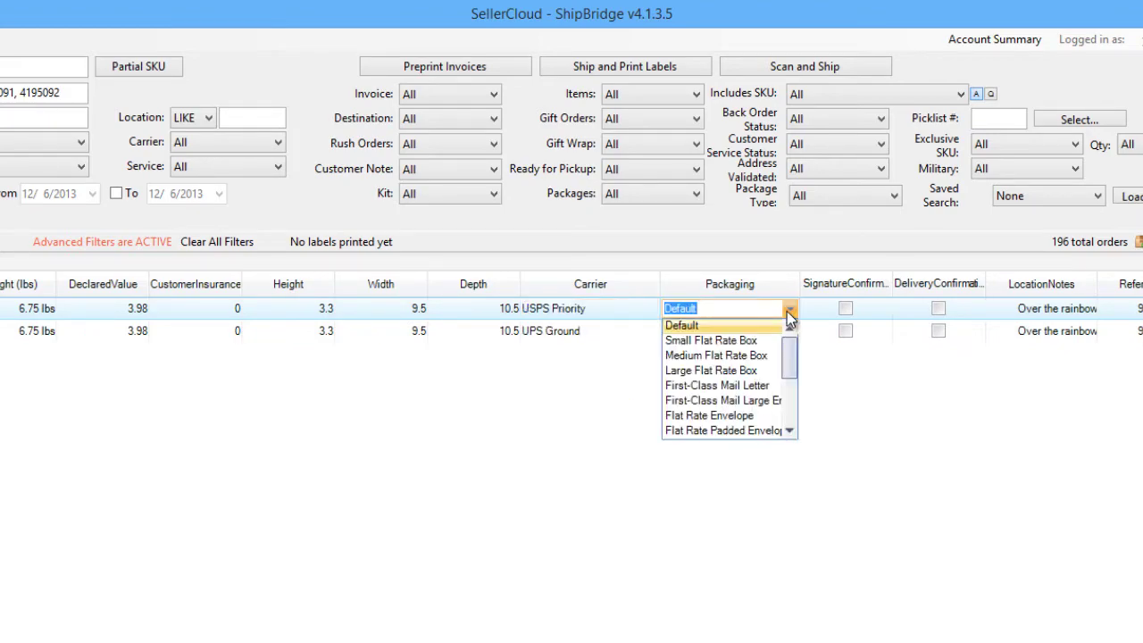
click(716, 356)
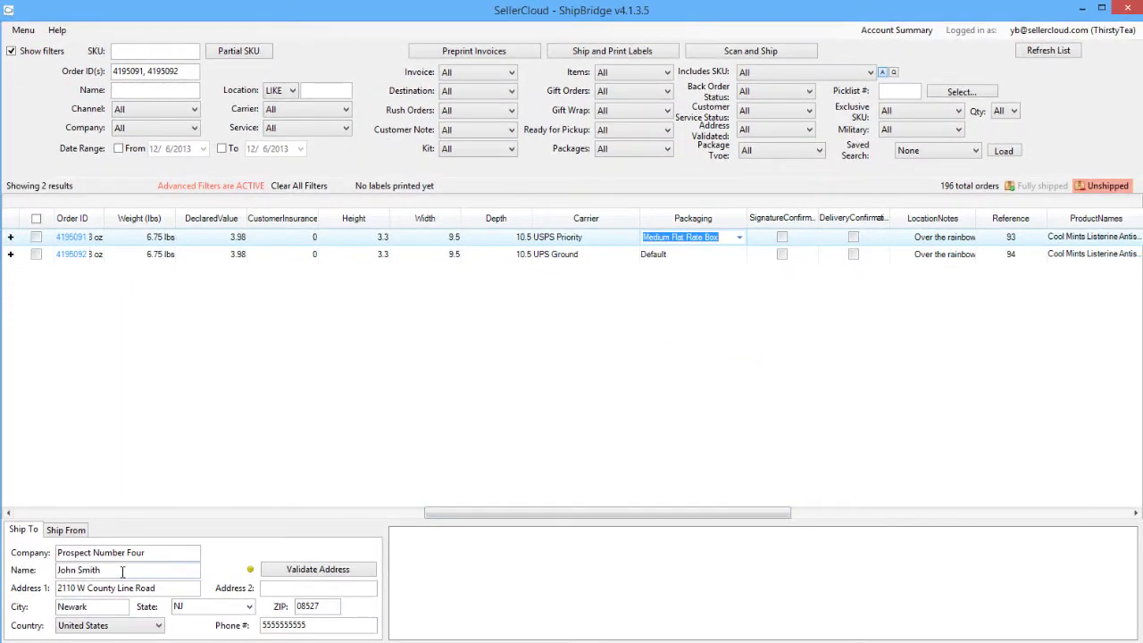
drag(122, 570, 28, 574)
text(John Doe)
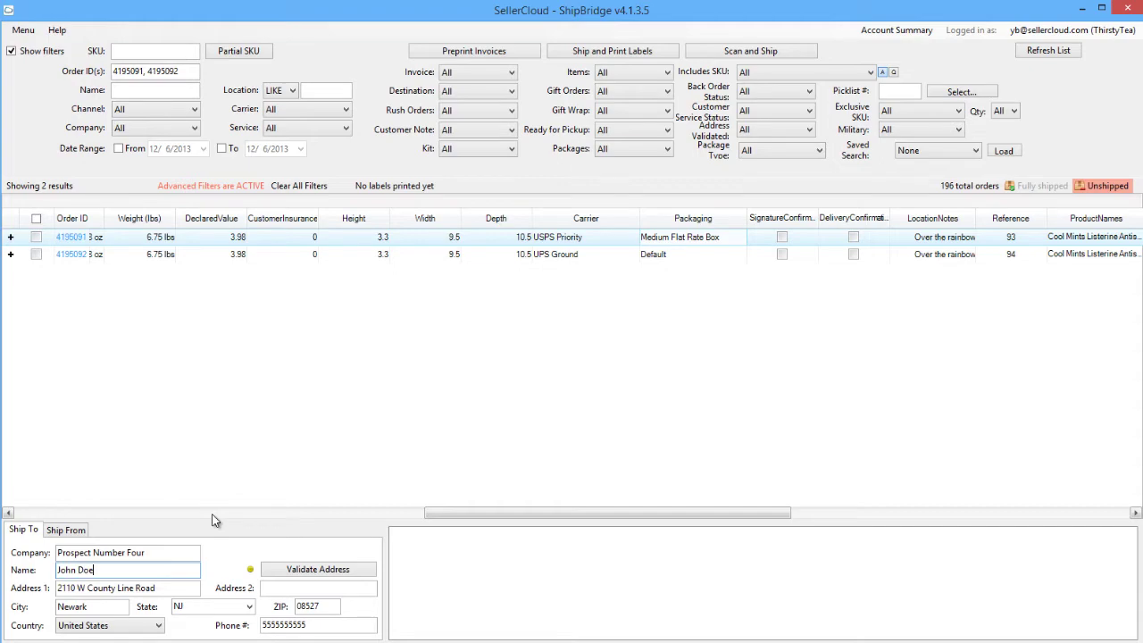
click(214, 514)
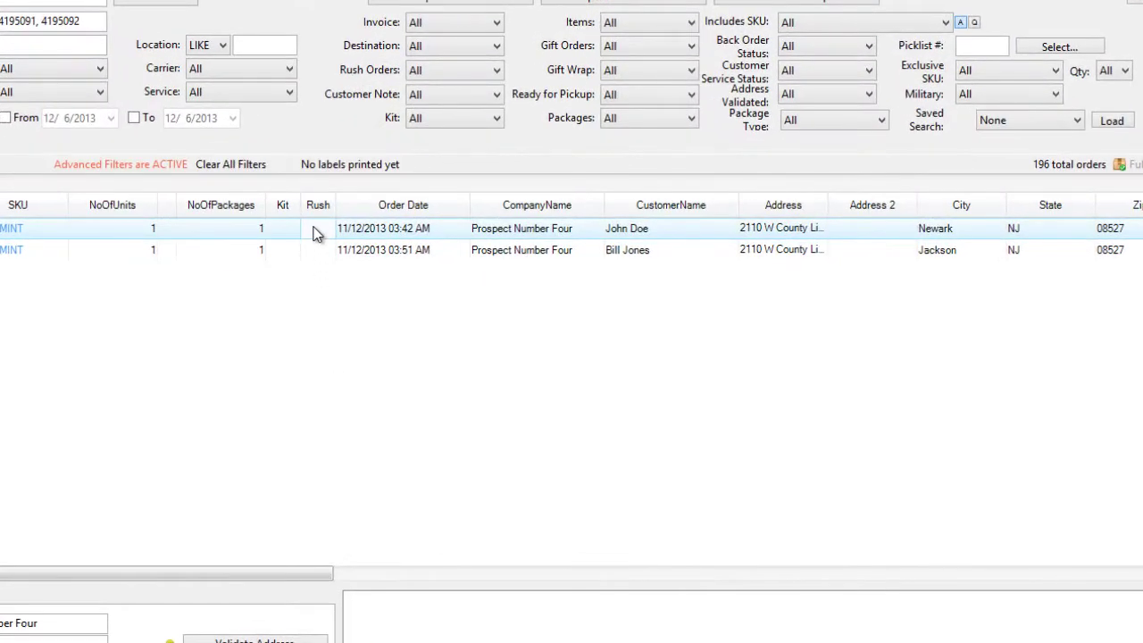
double_click(312, 233)
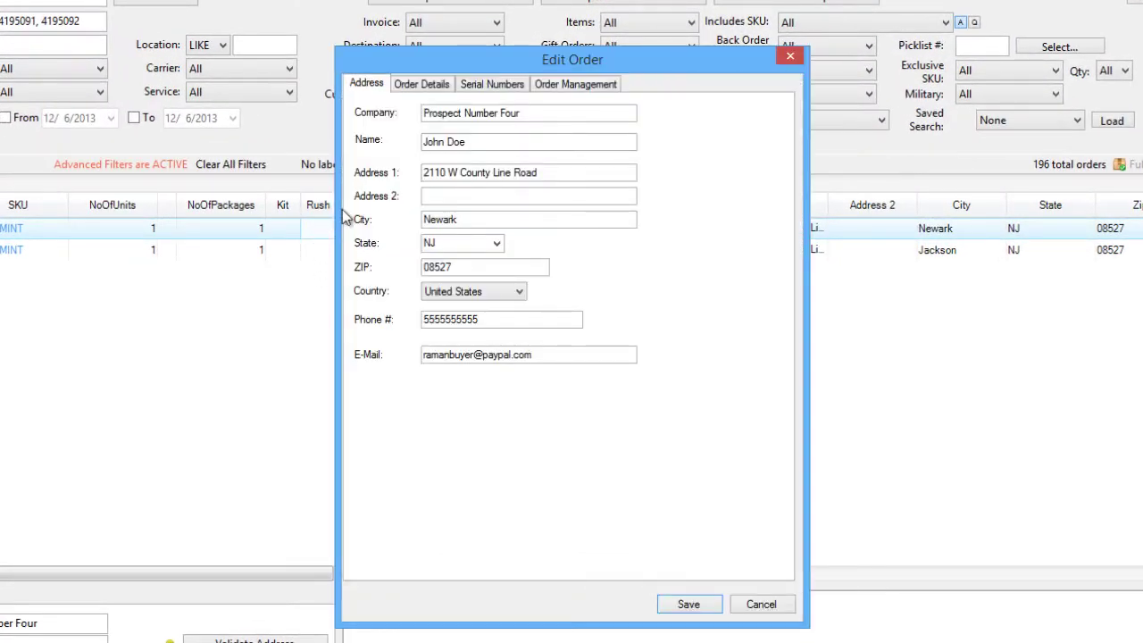
click(429, 83)
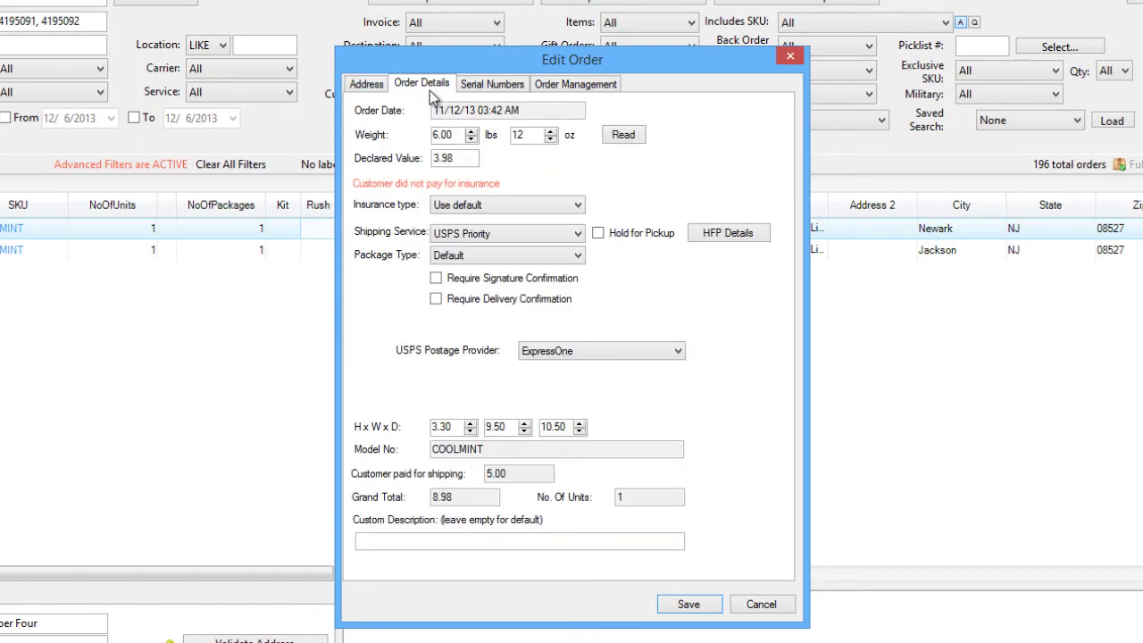
click(535, 209)
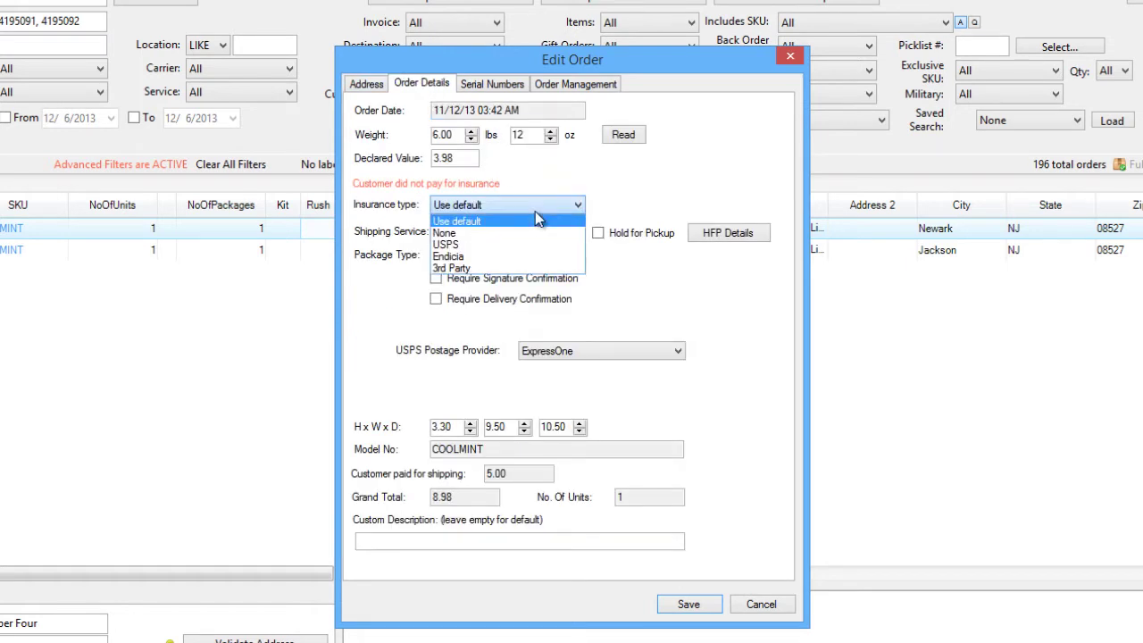
click(535, 219)
click(514, 86)
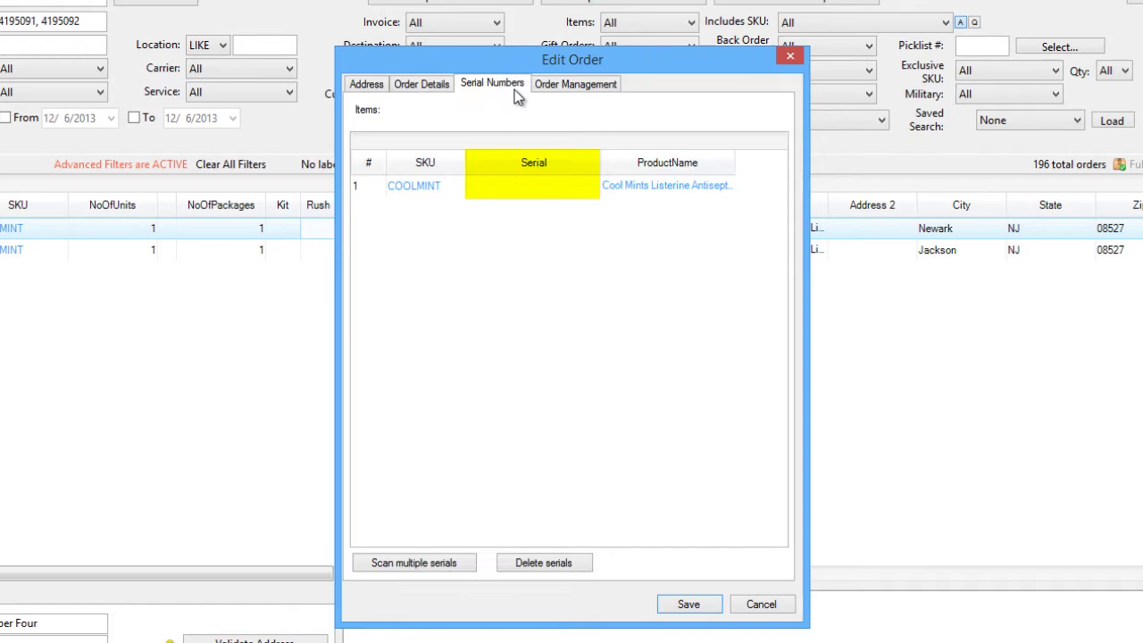
click(537, 88)
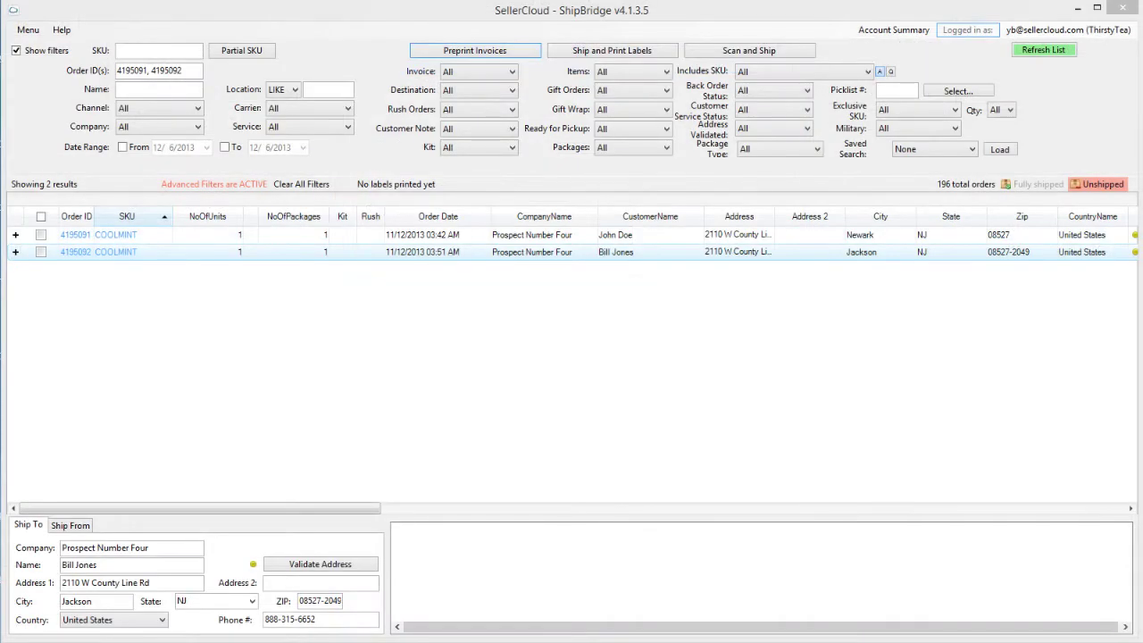
Mark the second order and ship it with a printed label
click(40, 253)
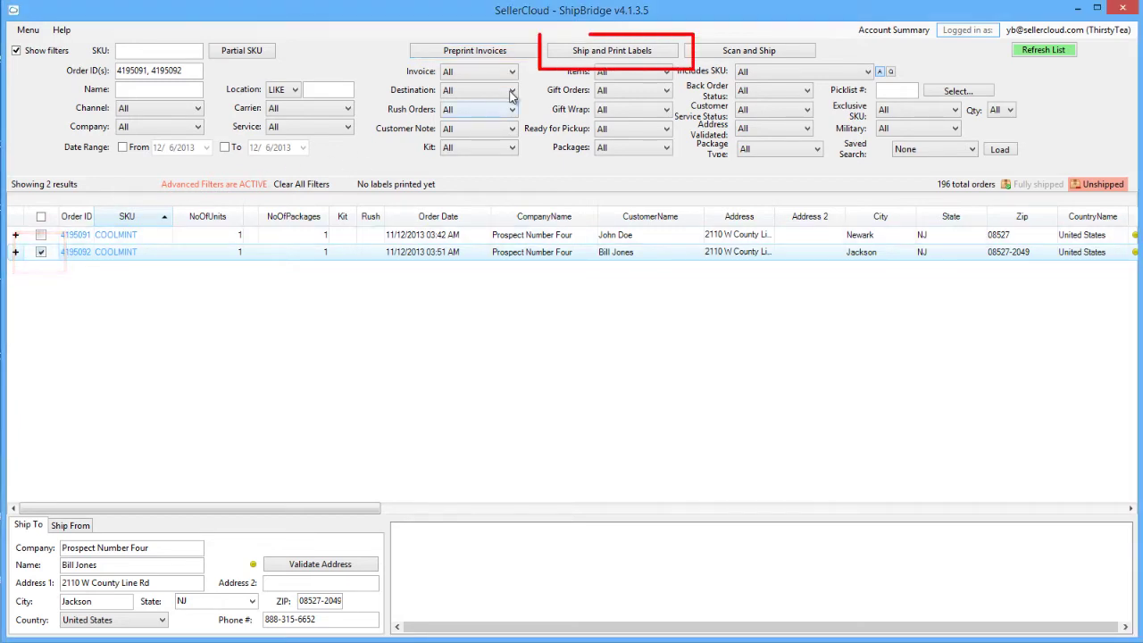
click(568, 54)
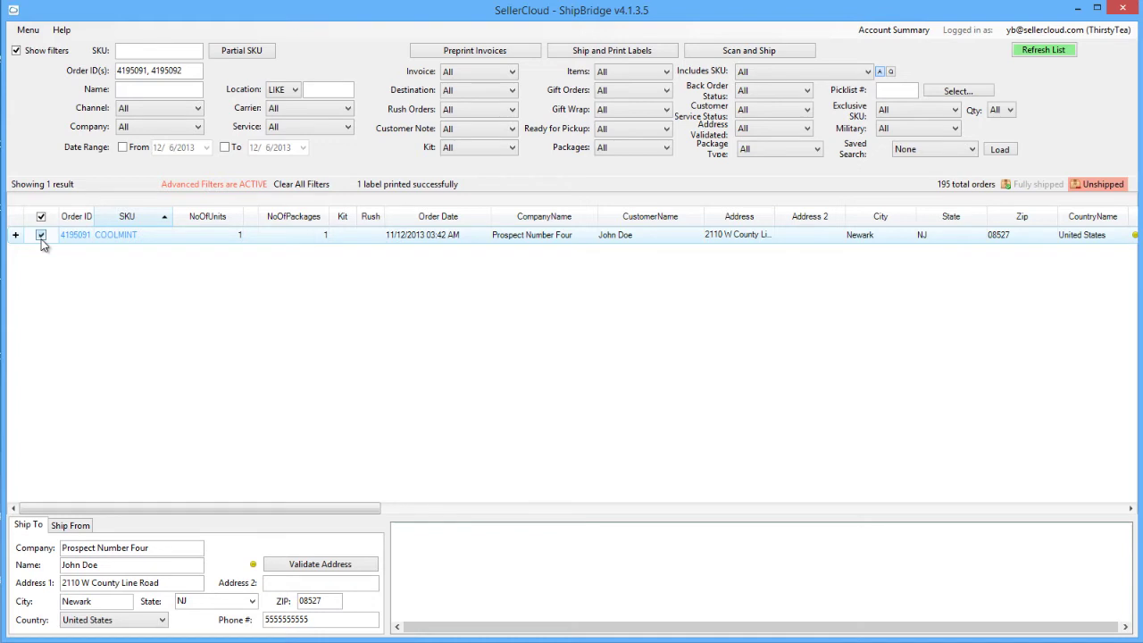
Preprint the remaining order's invoice, then scan-and-ship it by scanning COOLMINT
click(423, 56)
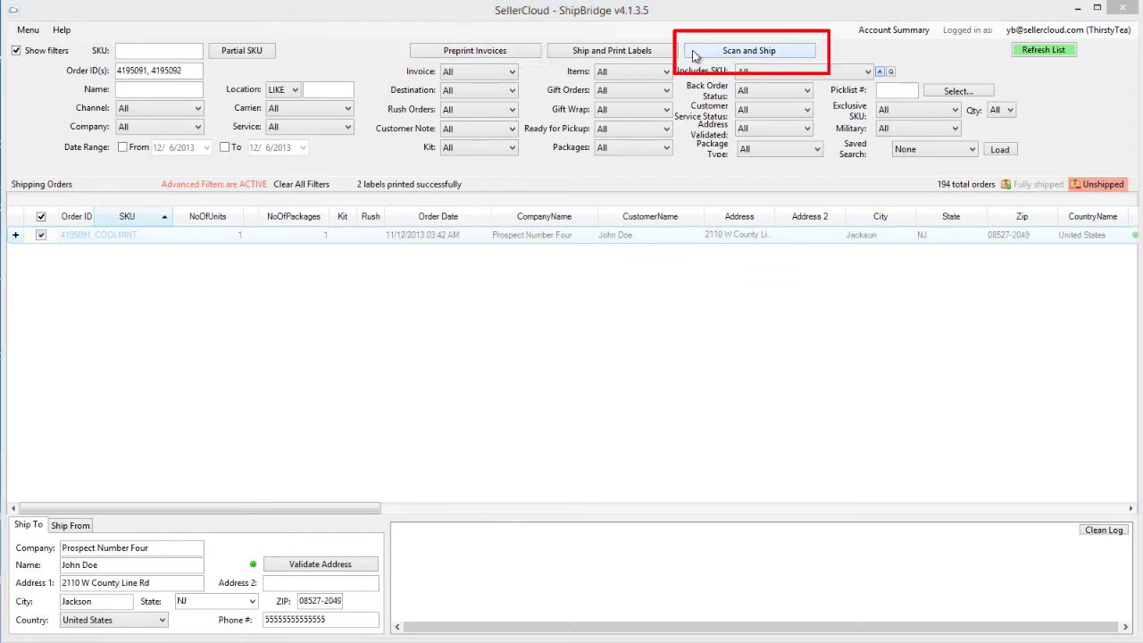
click(695, 56)
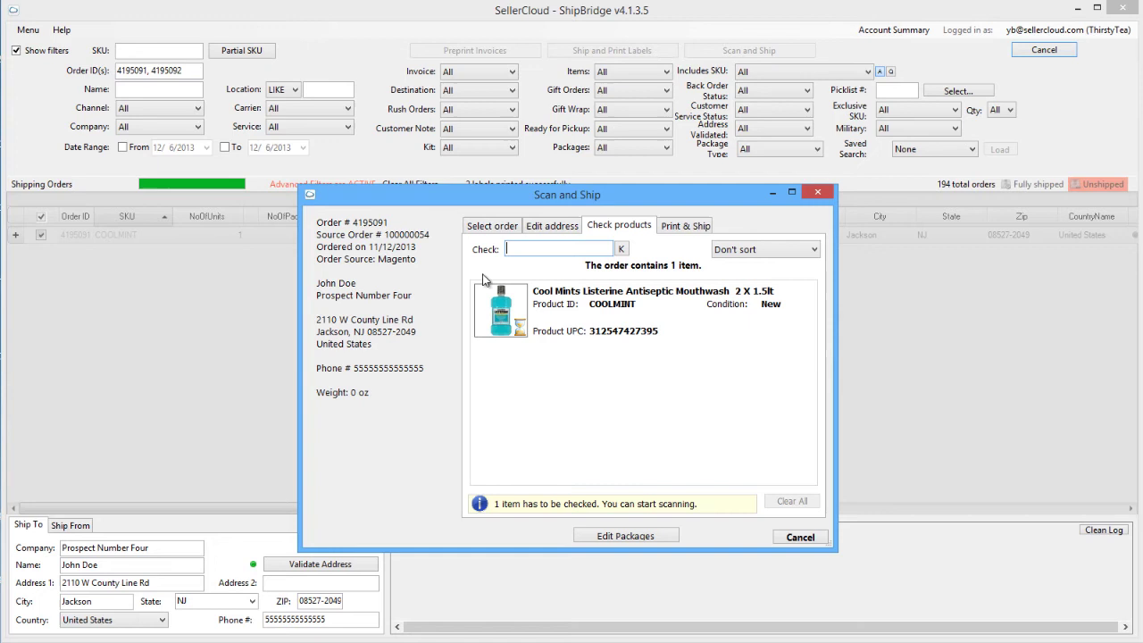
text(COOLMINT)
key(Return)
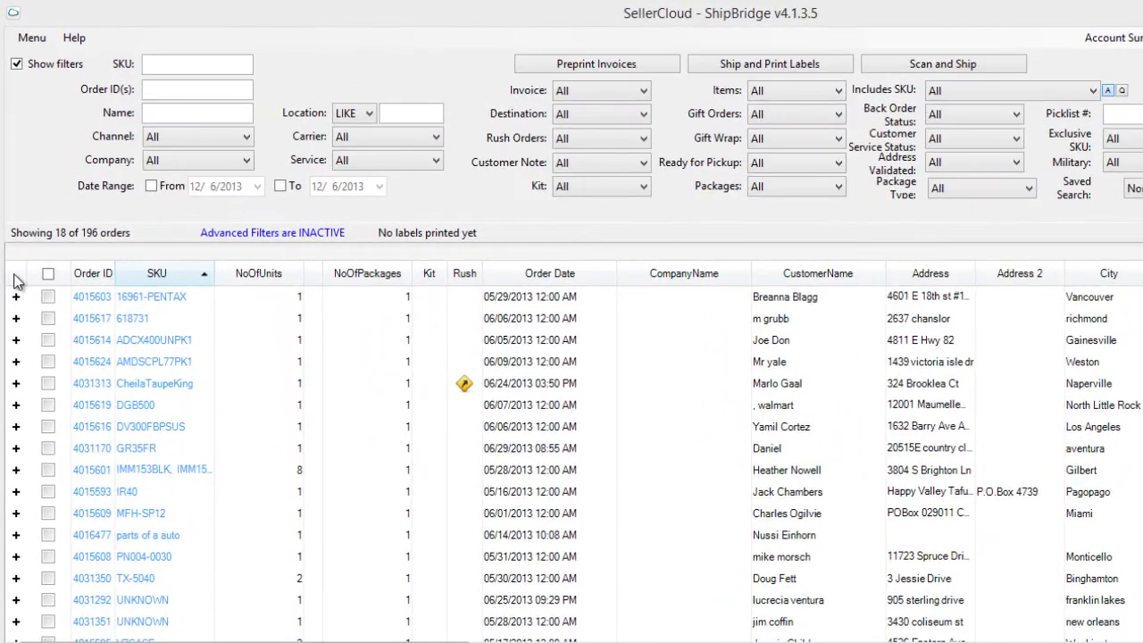
Select all 18 listed orders with the header checkbox and open the main menu
click(47, 273)
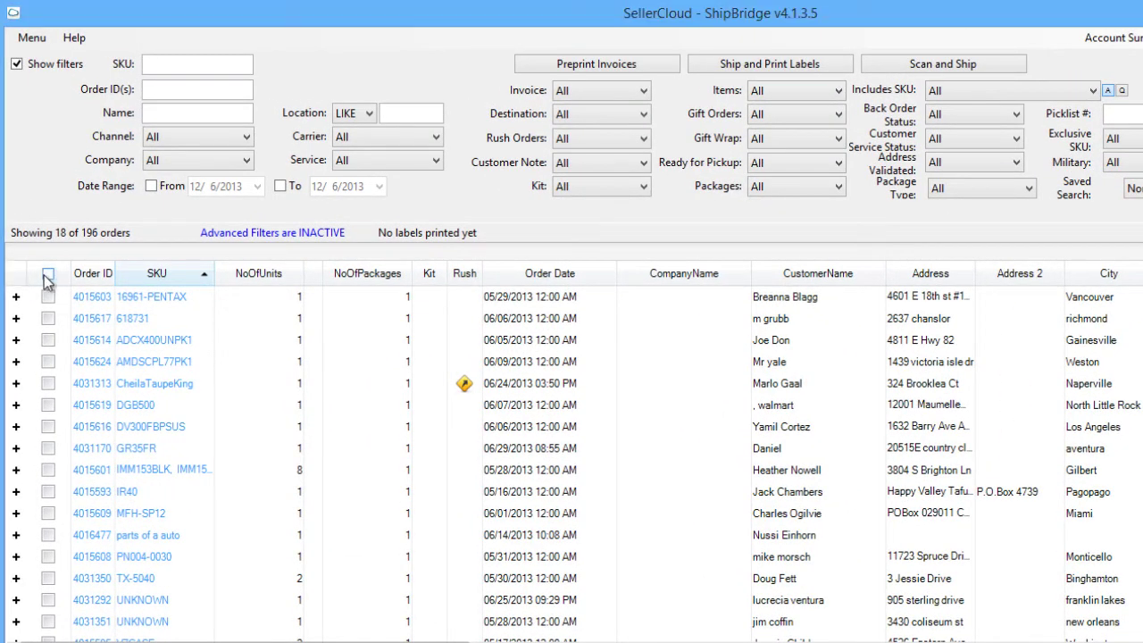
click(31, 37)
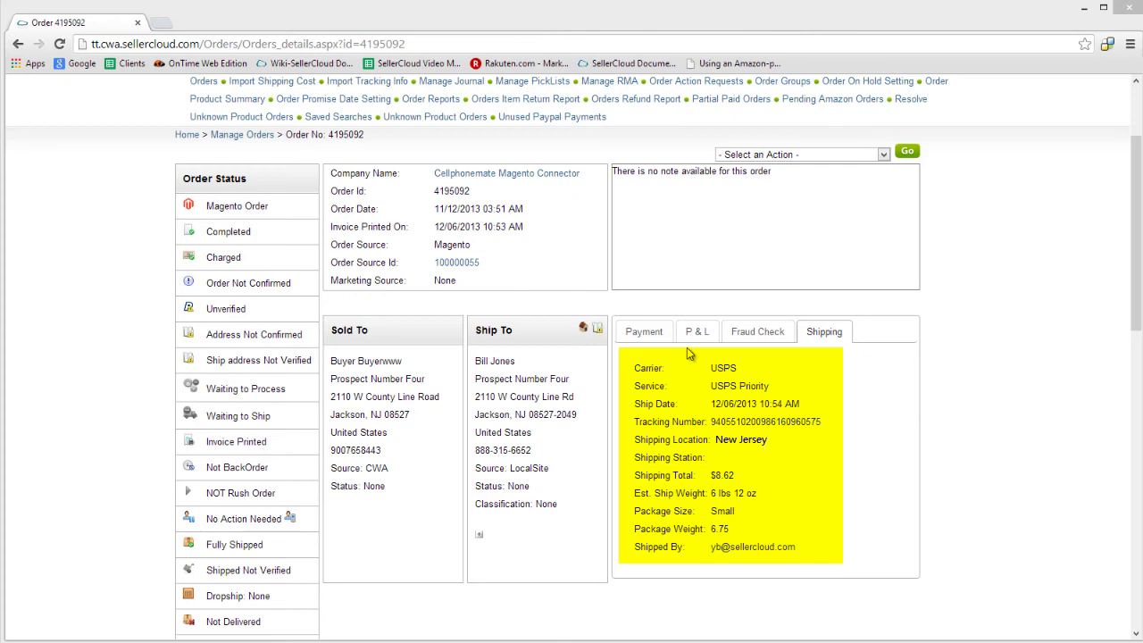
Show the shipped order's P & L figures on its details page
click(690, 333)
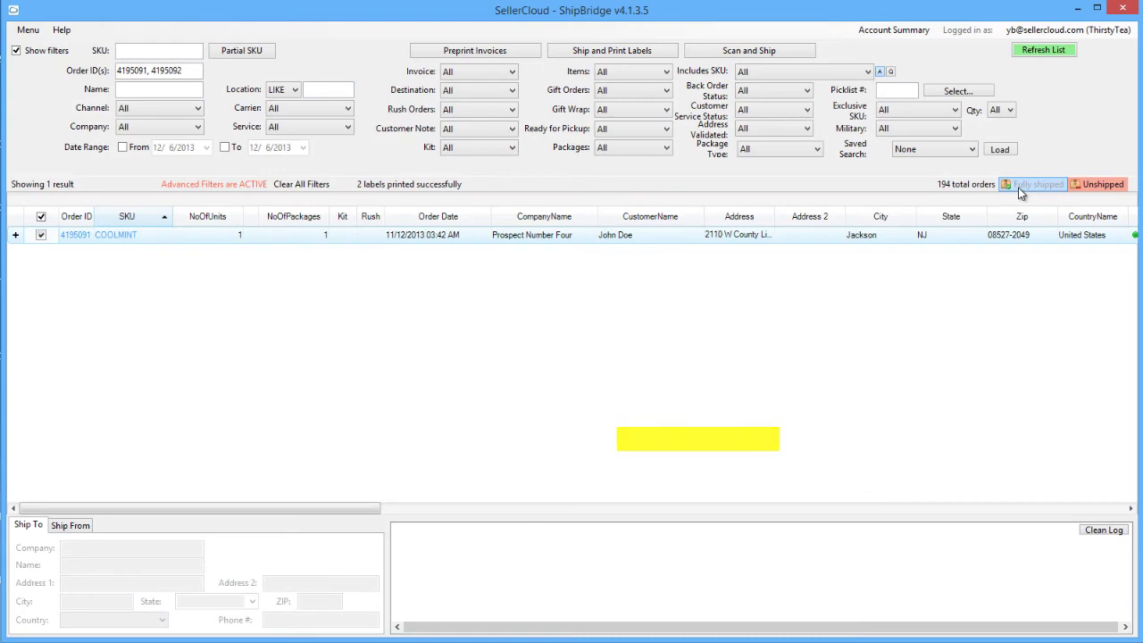
From the Fully Shipped list, unship the shipped order via its context menu and confirm
click(1023, 186)
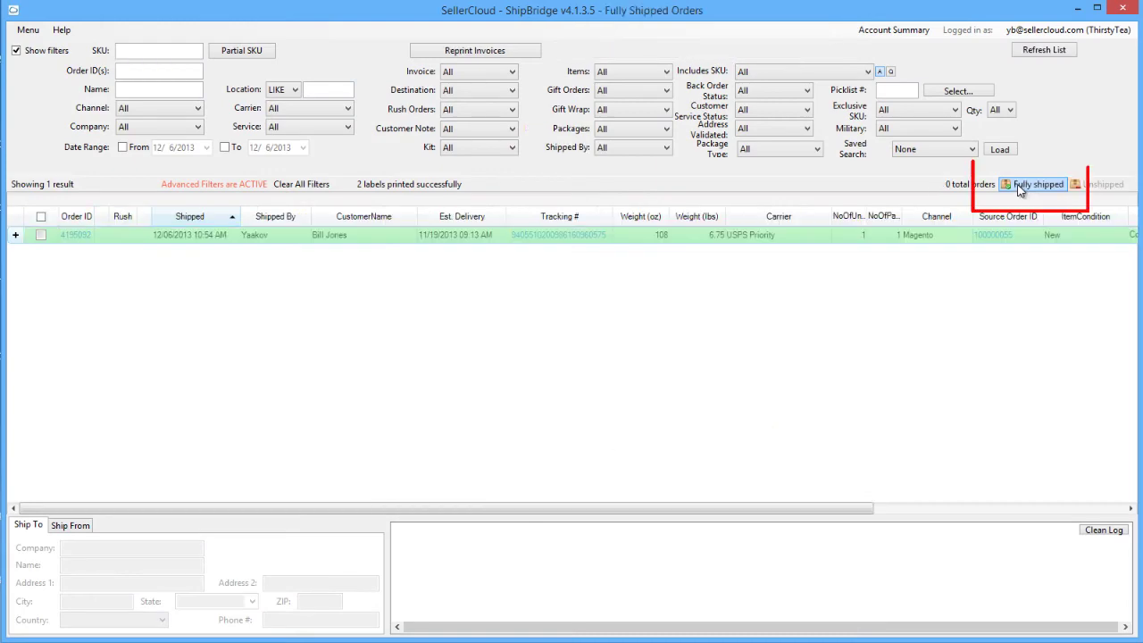
click(41, 237)
right_click(113, 238)
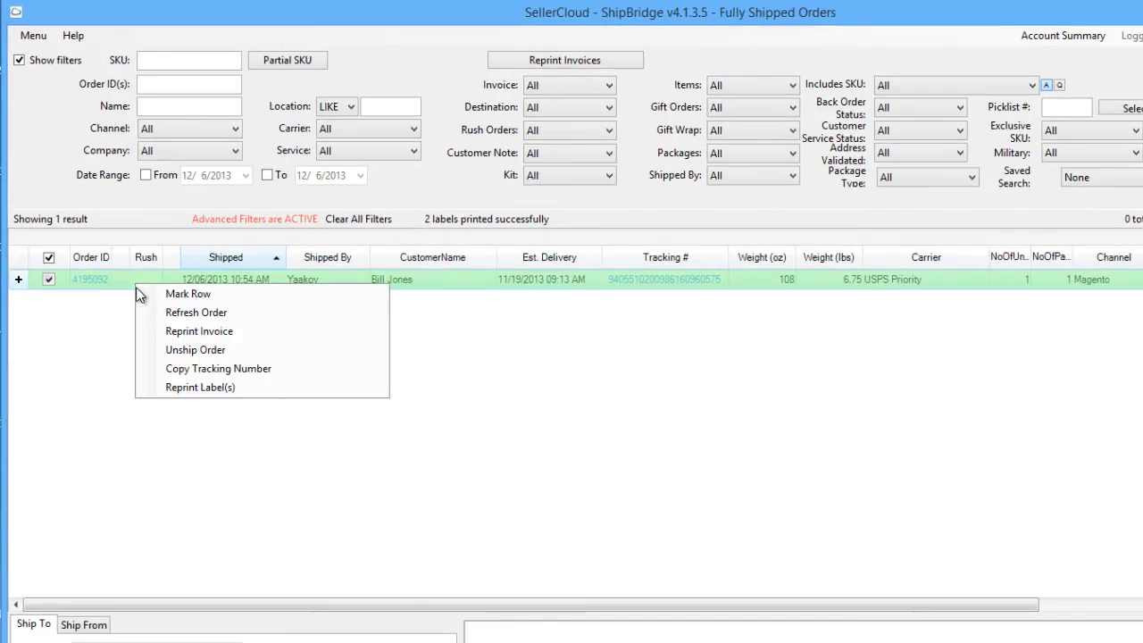
click(163, 351)
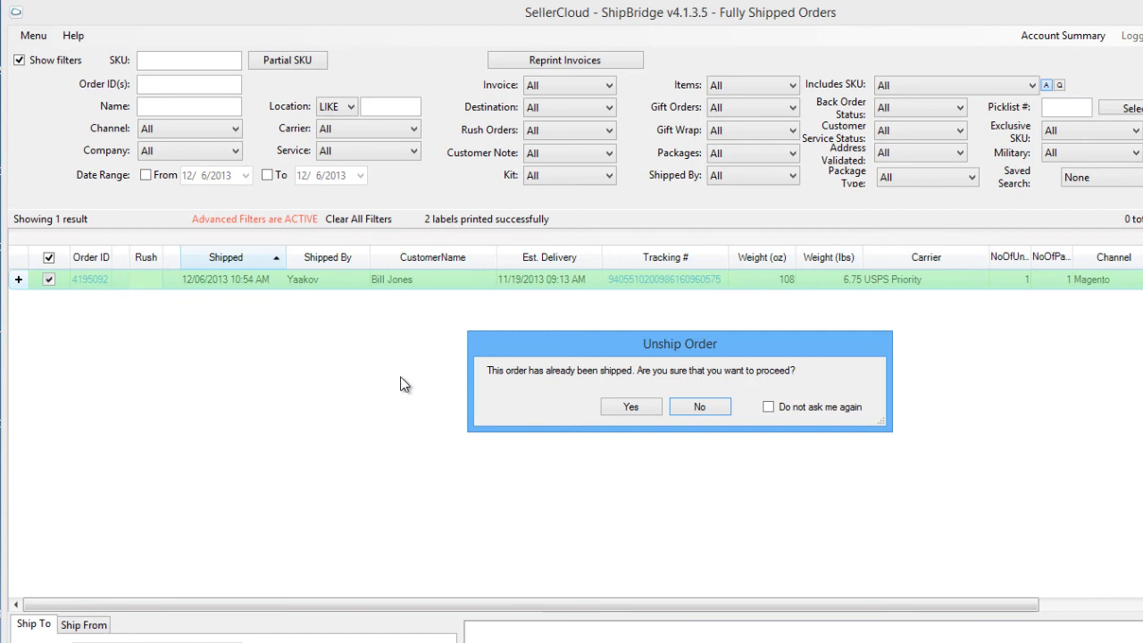
click(615, 412)
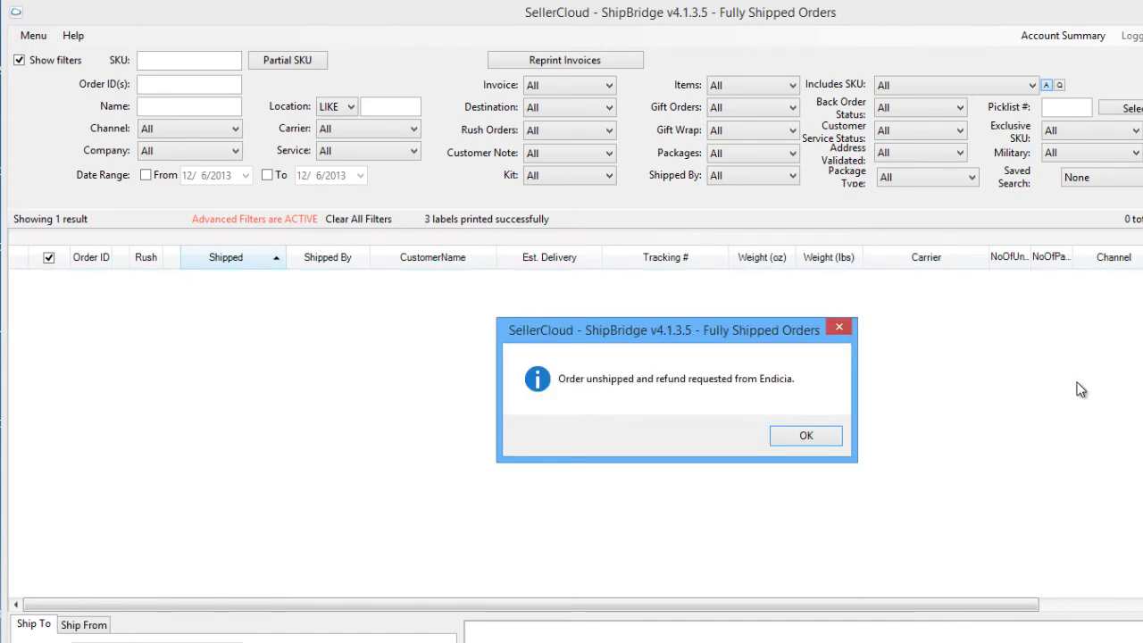